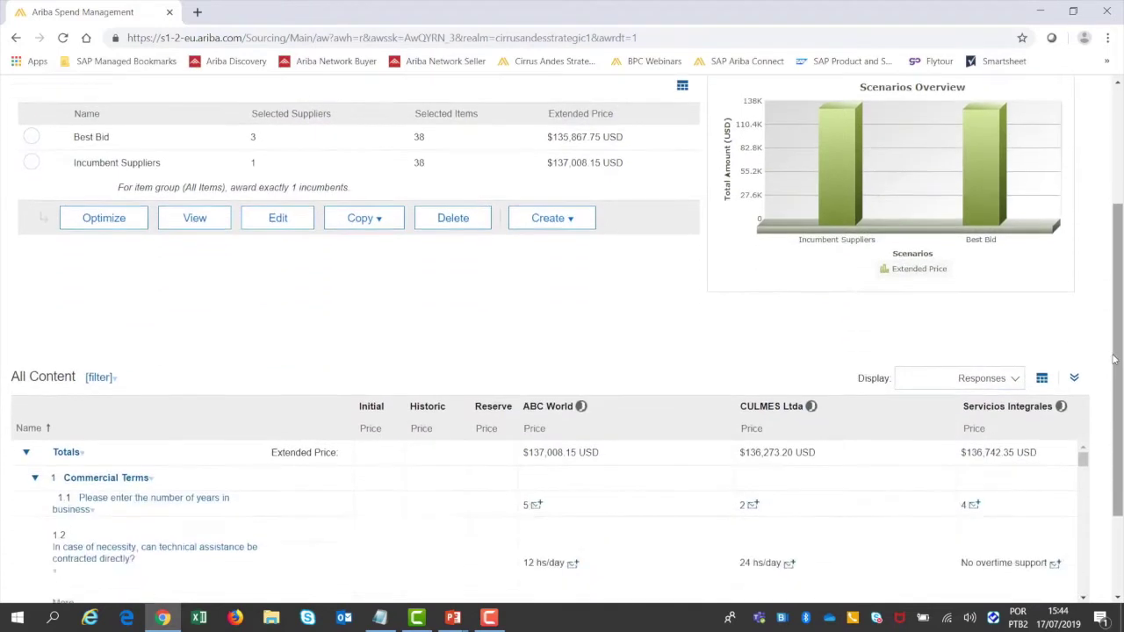
# Review the suppliers' bid prices for the line items in the event's All Content table
pyautogui.scroll(-5, 1054, 392)
pyautogui.scroll(-2, 1054, 392)
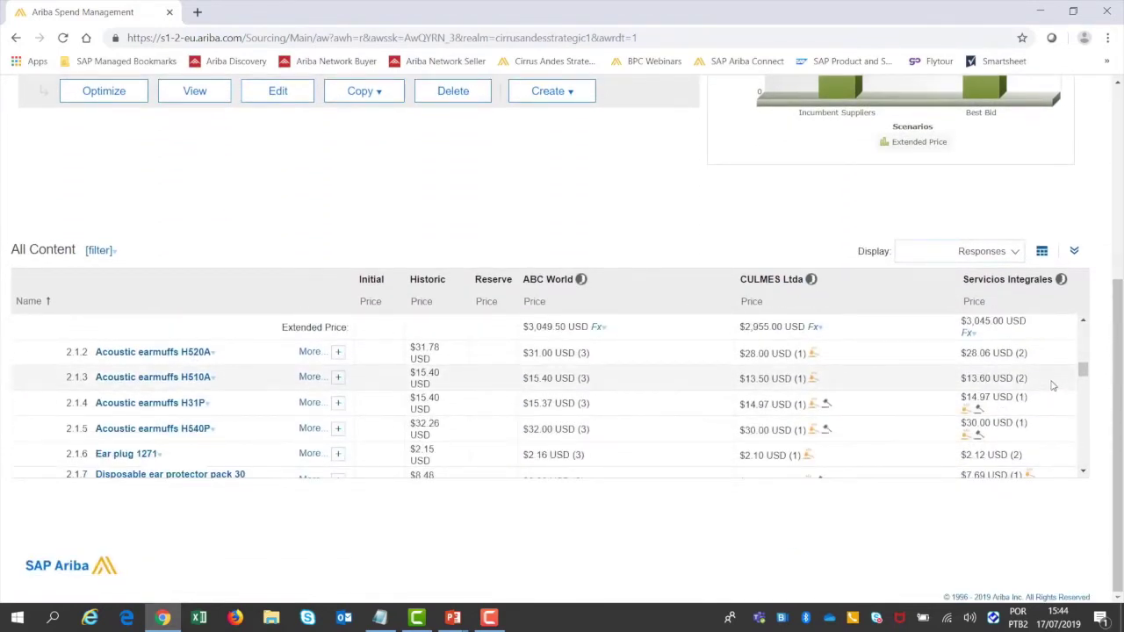
pyautogui.scroll(-8, 1052, 385)
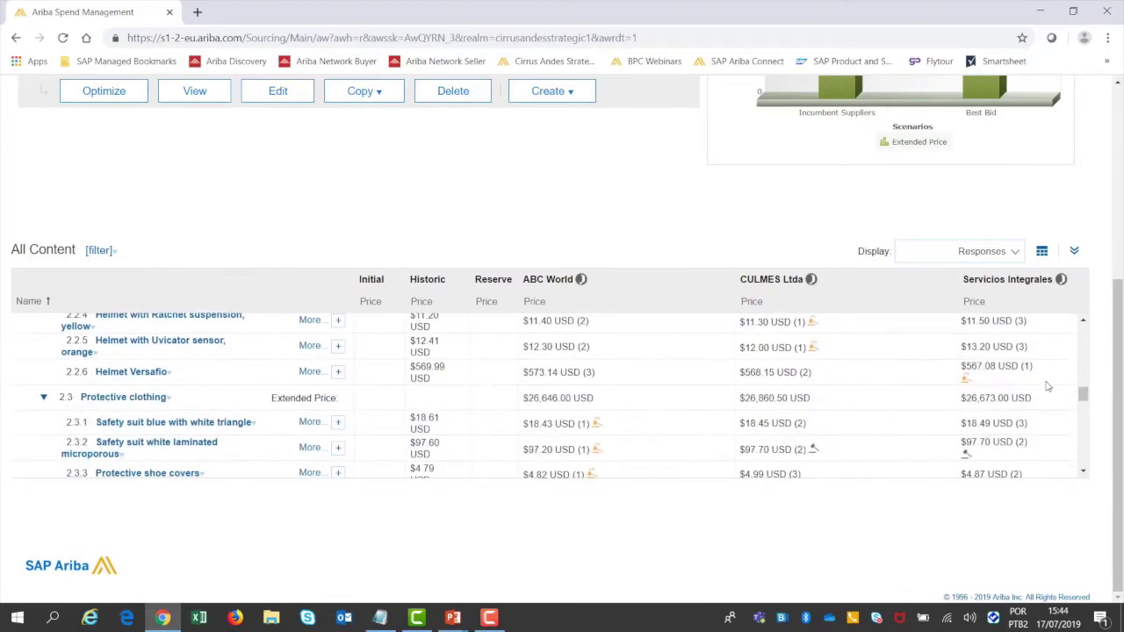
pyautogui.scroll(10, 1047, 386)
pyautogui.scroll(3, 1112, 360)
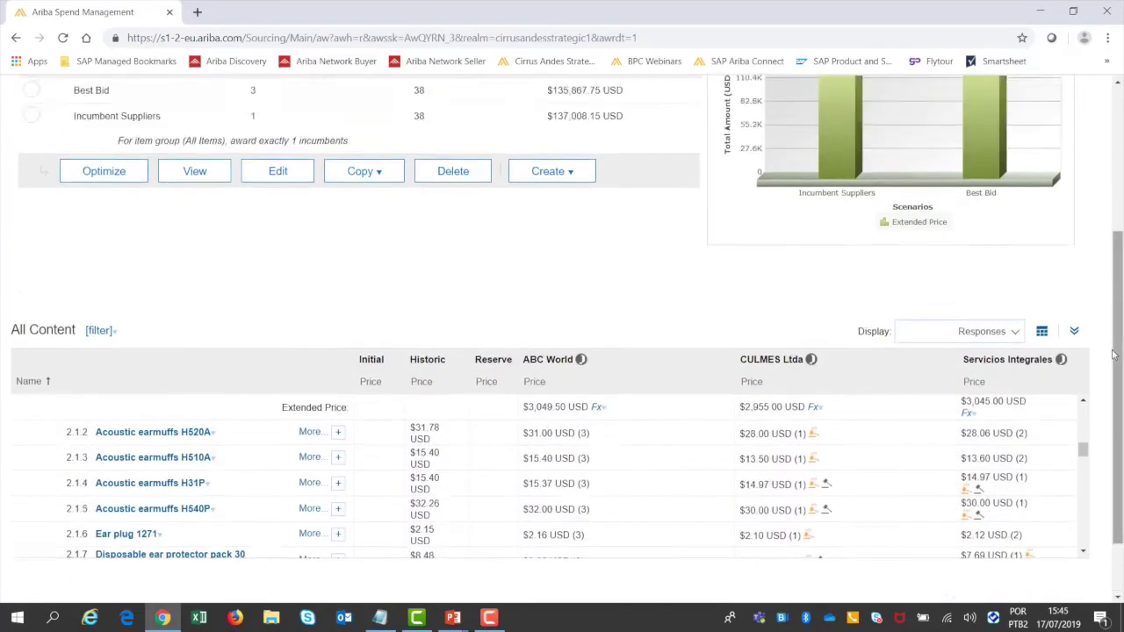
pyautogui.scroll(2, 1115, 351)
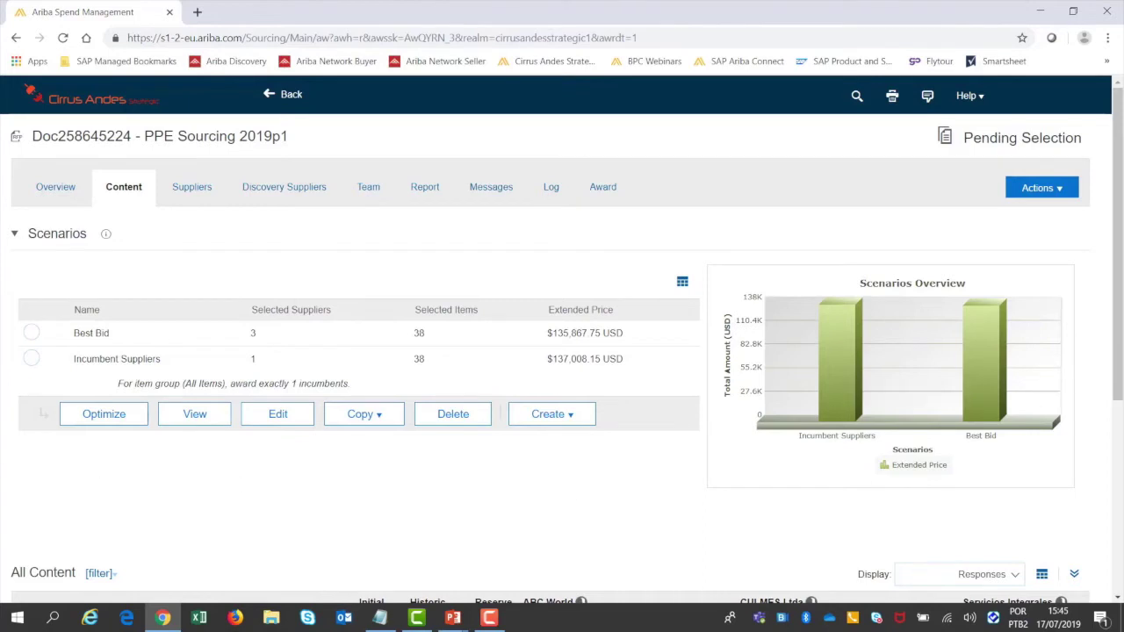
# Open the Best Bid scenario and review its supplier allocations per item and its award summary
pyautogui.click(31, 333)
pyautogui.click(121, 418)
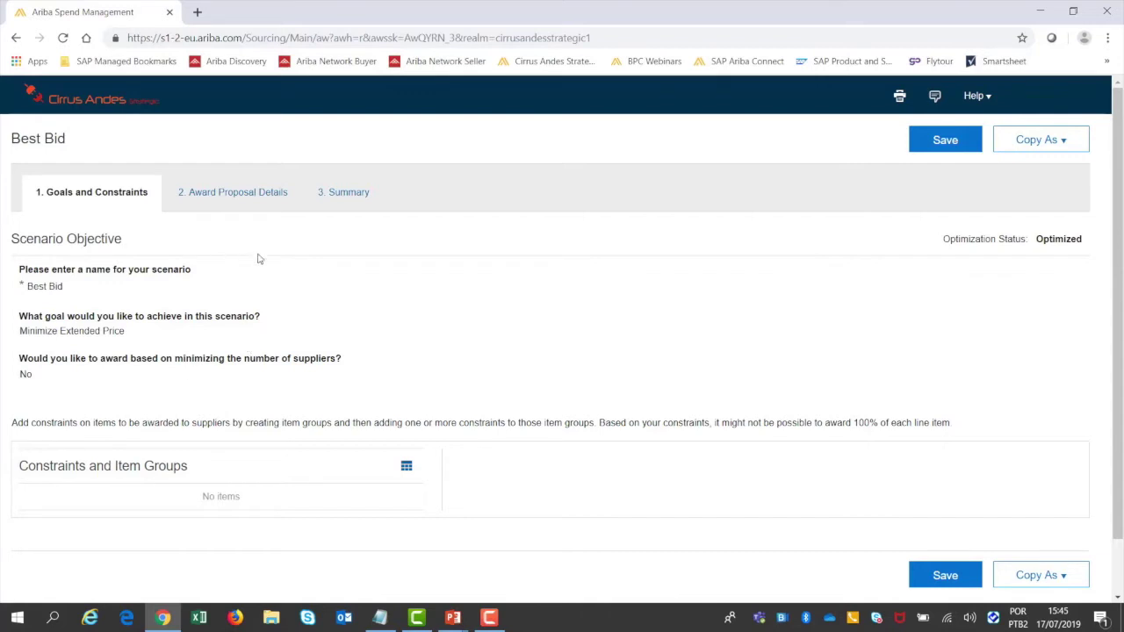
pyautogui.click(268, 200)
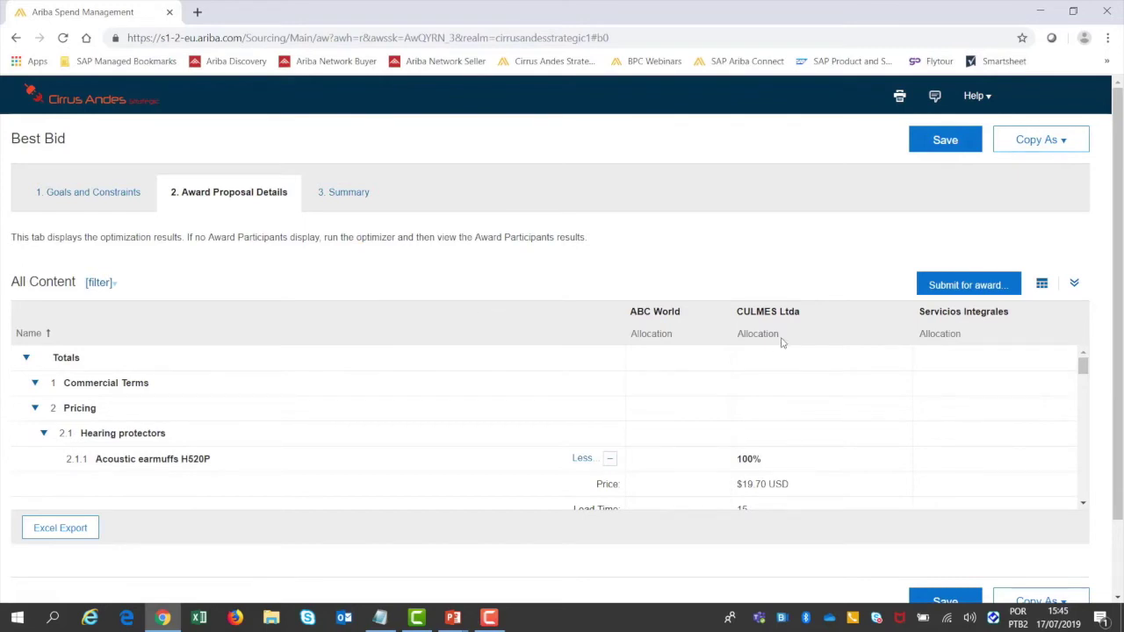
pyautogui.click(1073, 284)
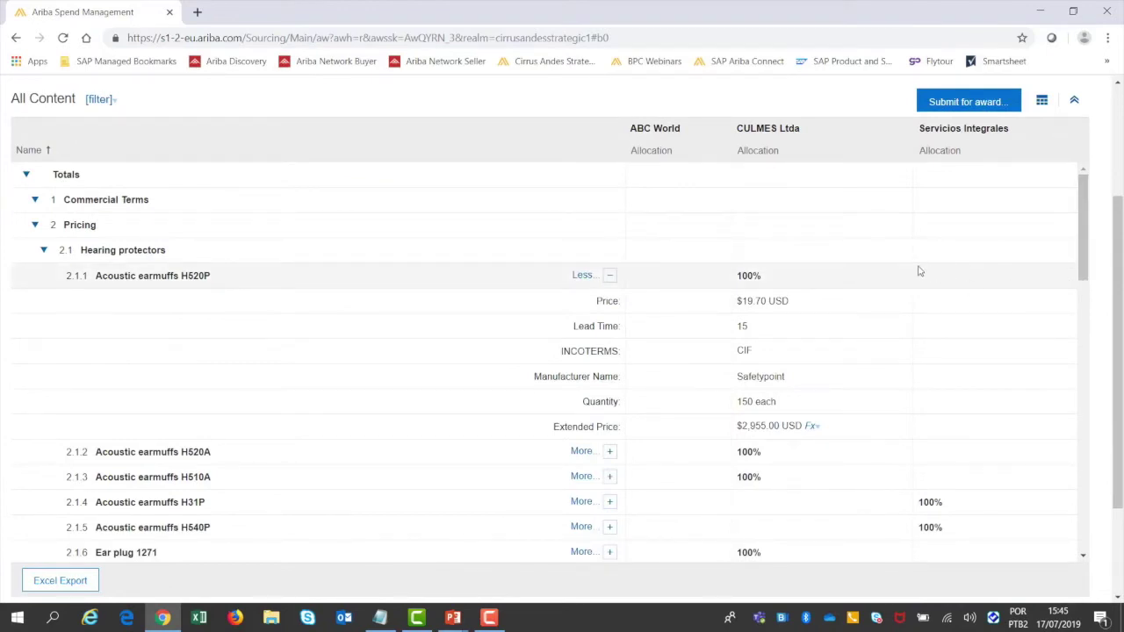
pyautogui.scroll(-4, 873, 311)
pyautogui.scroll(-1, 872, 312)
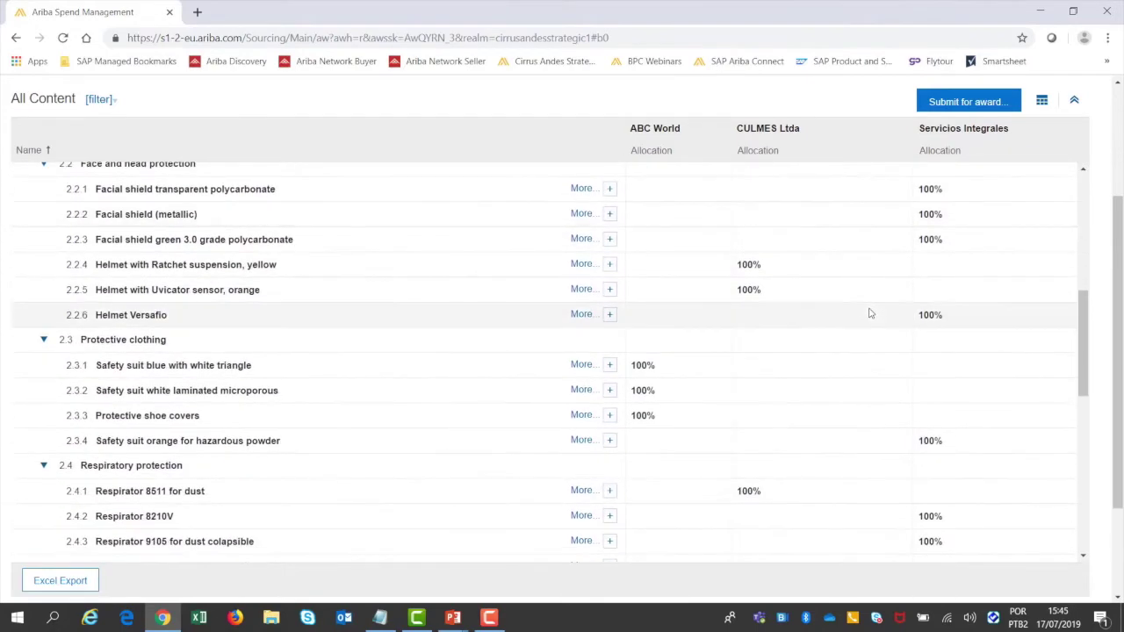
pyautogui.scroll(10, 870, 308)
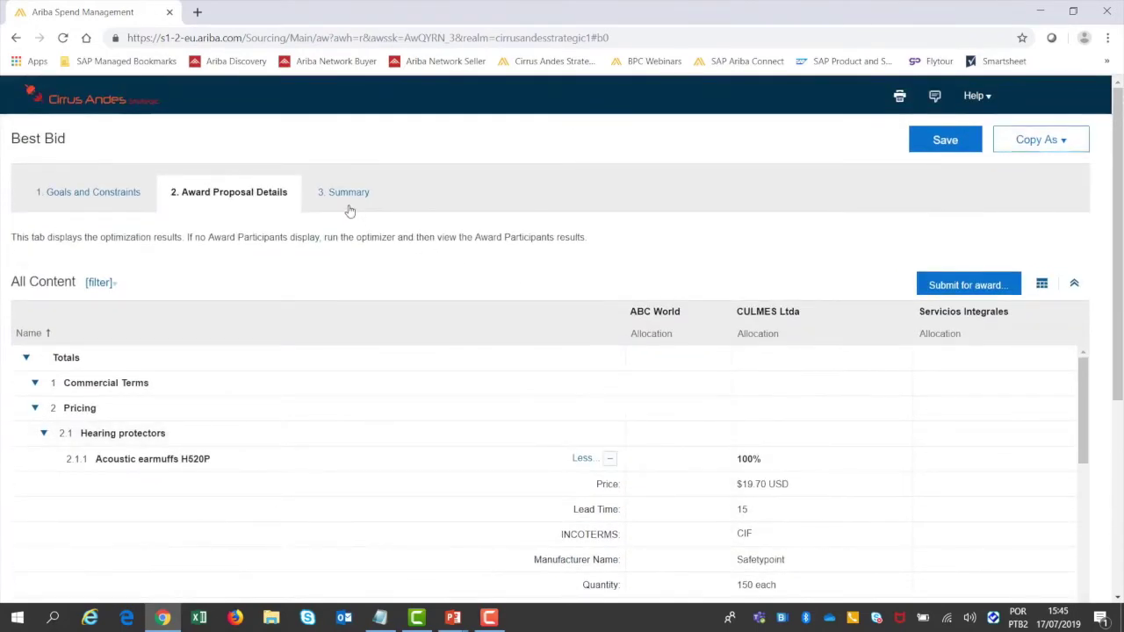
pyautogui.click(342, 193)
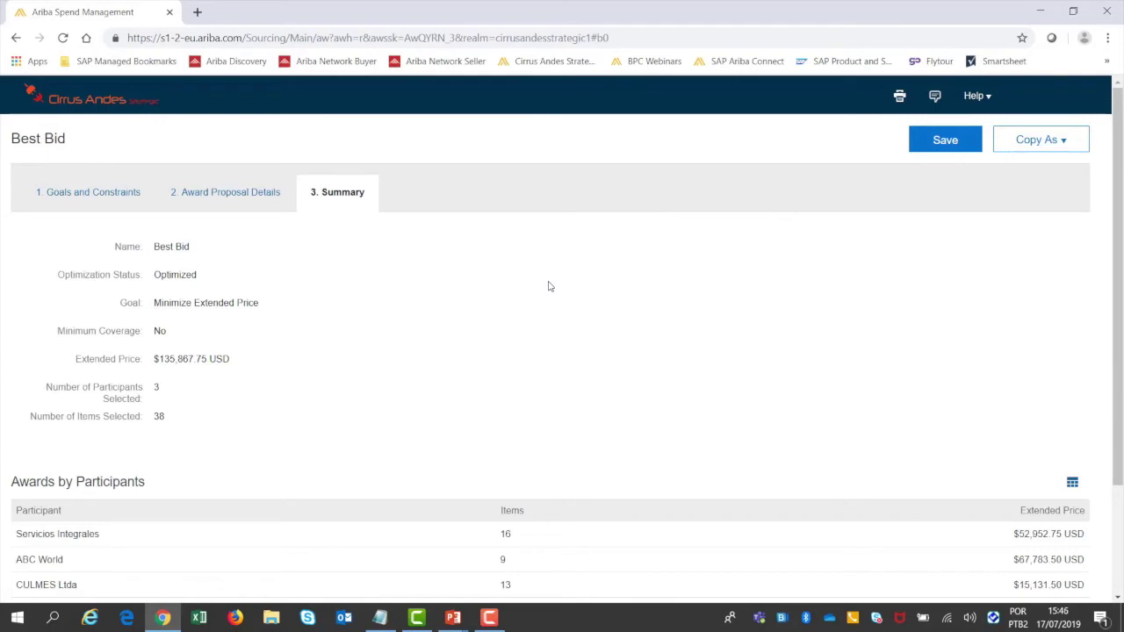
pyautogui.scroll(-2, 544, 301)
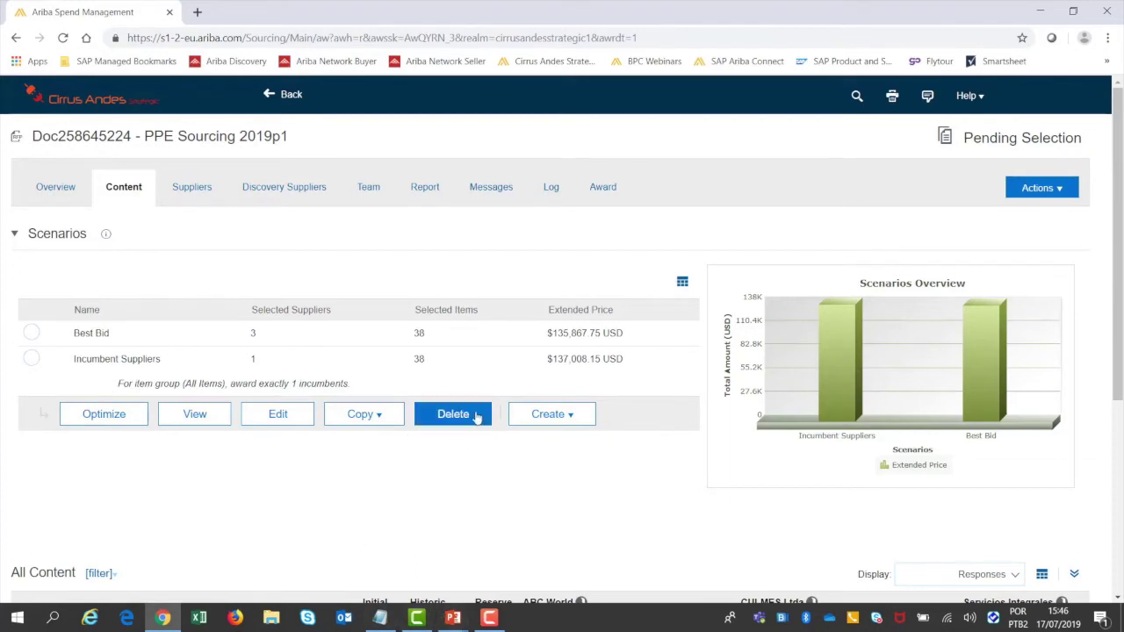
# Create a new optimization scenario and name it "Best Customer Support"
pyautogui.click(543, 418)
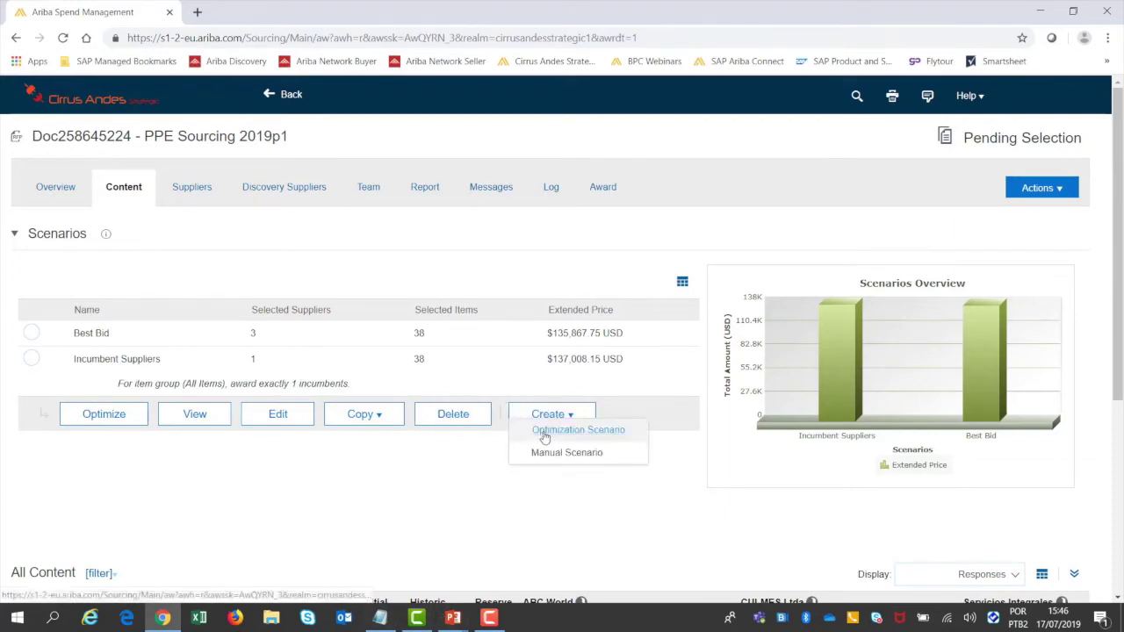
pyautogui.click(544, 432)
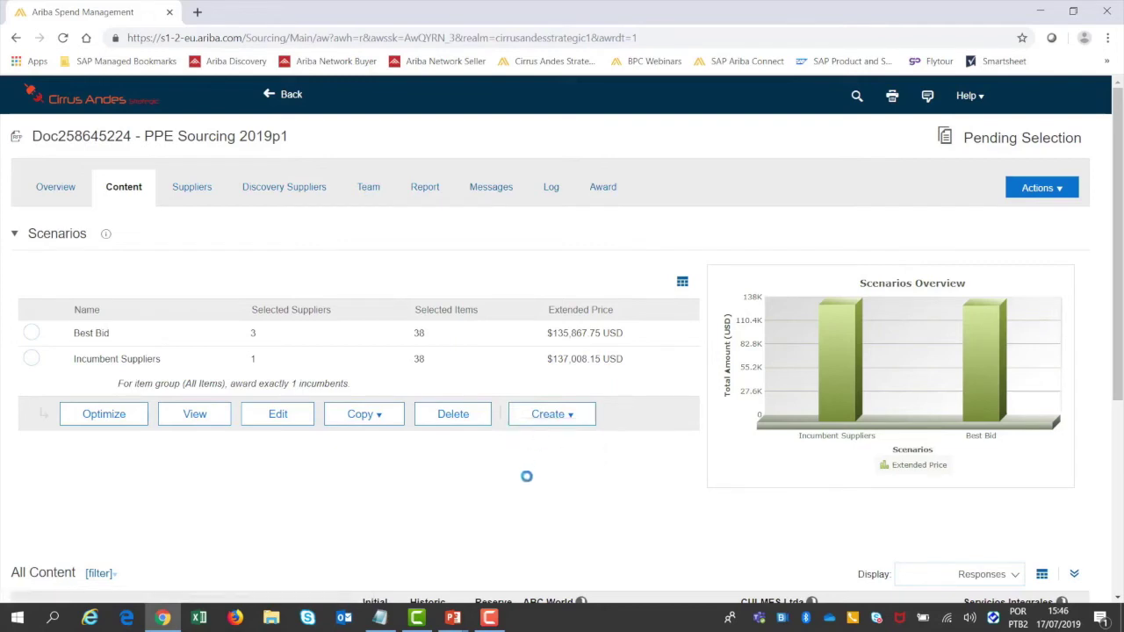
pyautogui.click(128, 287)
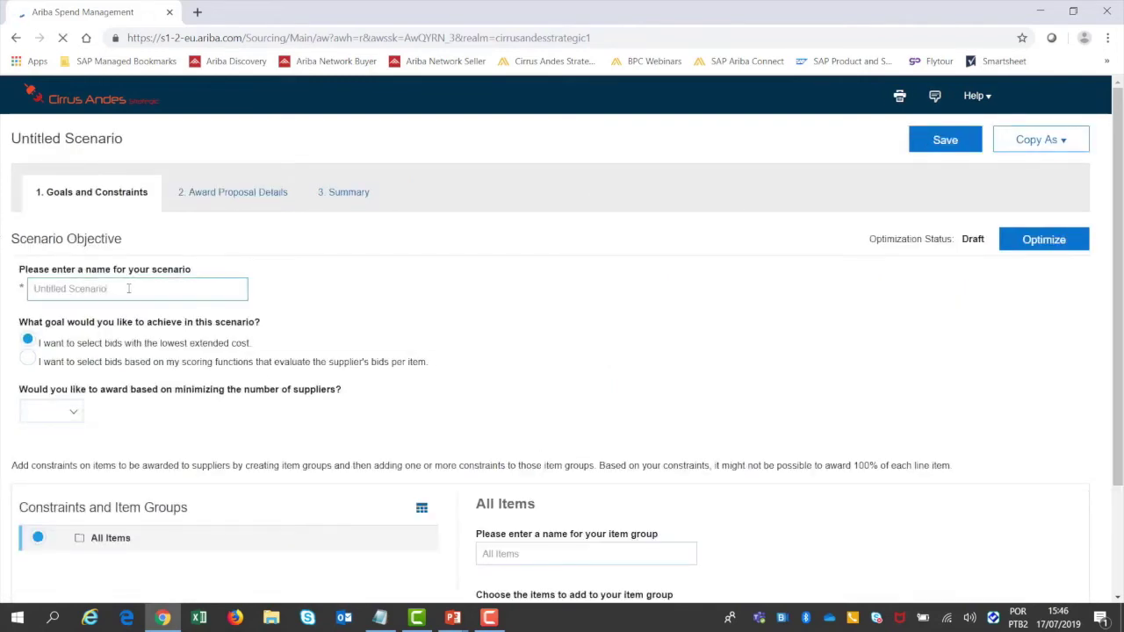
pyautogui.moveTo(125, 288); pyautogui.dragTo(44, 286)
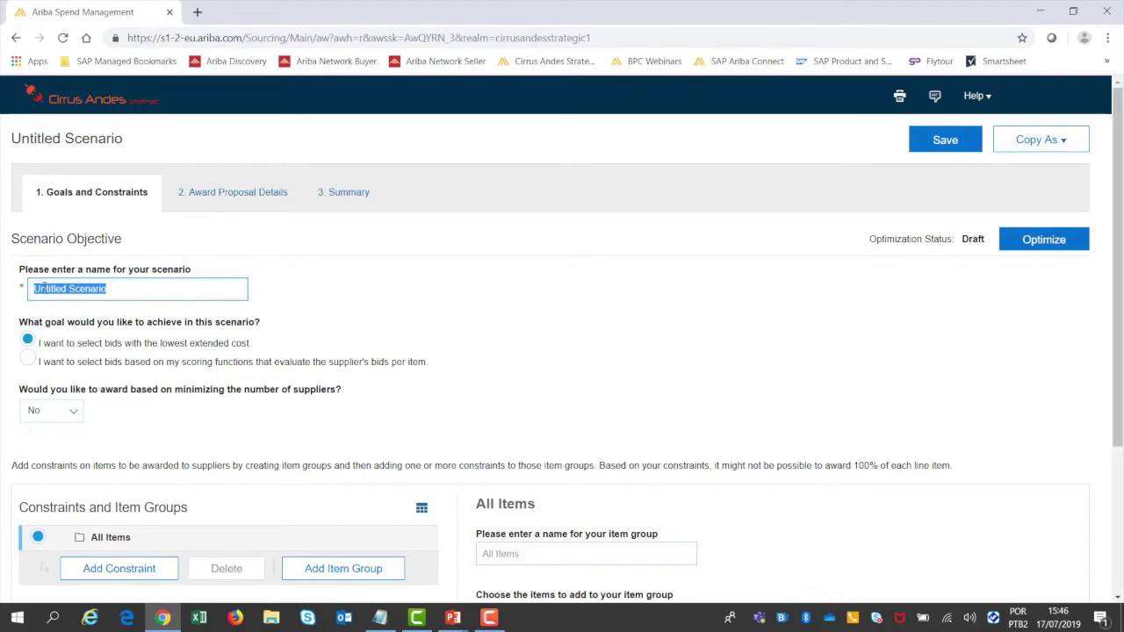
pyautogui.write('Best Customer Support')
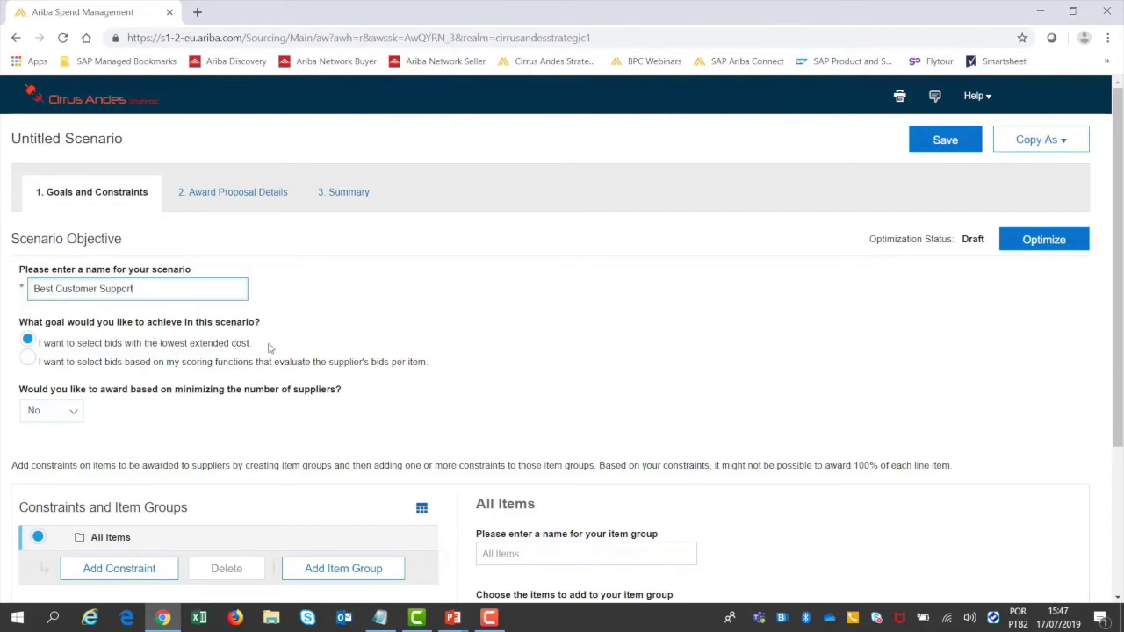
# Add a constraint to the All Items group and name it "technical assistance"
pyautogui.scroll(-1, 270, 348)
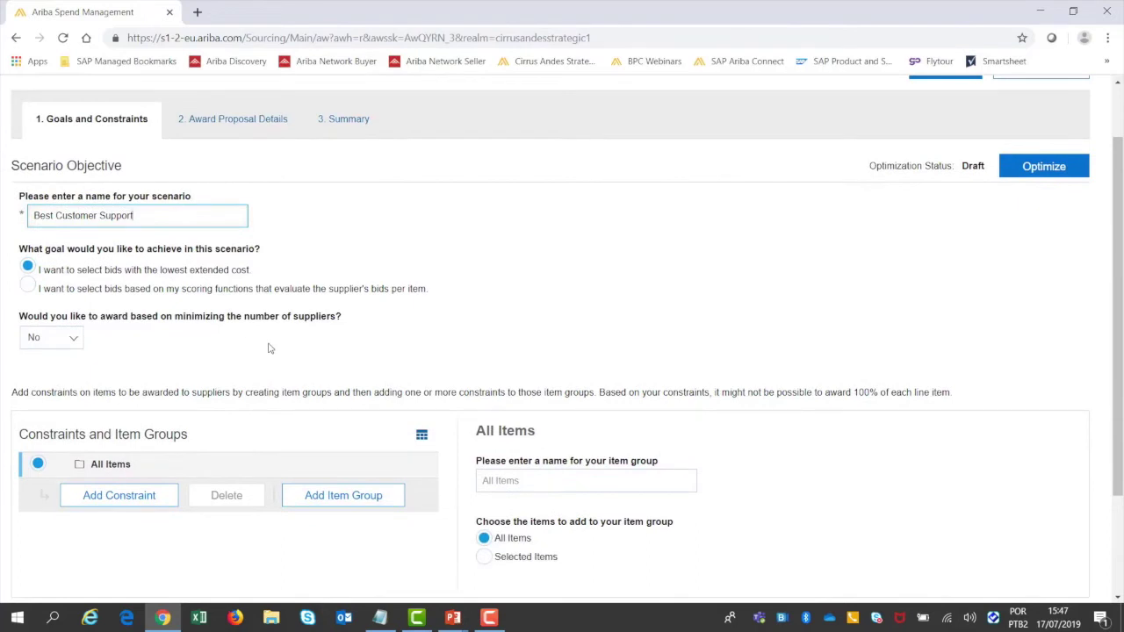
pyautogui.scroll(-1, 270, 348)
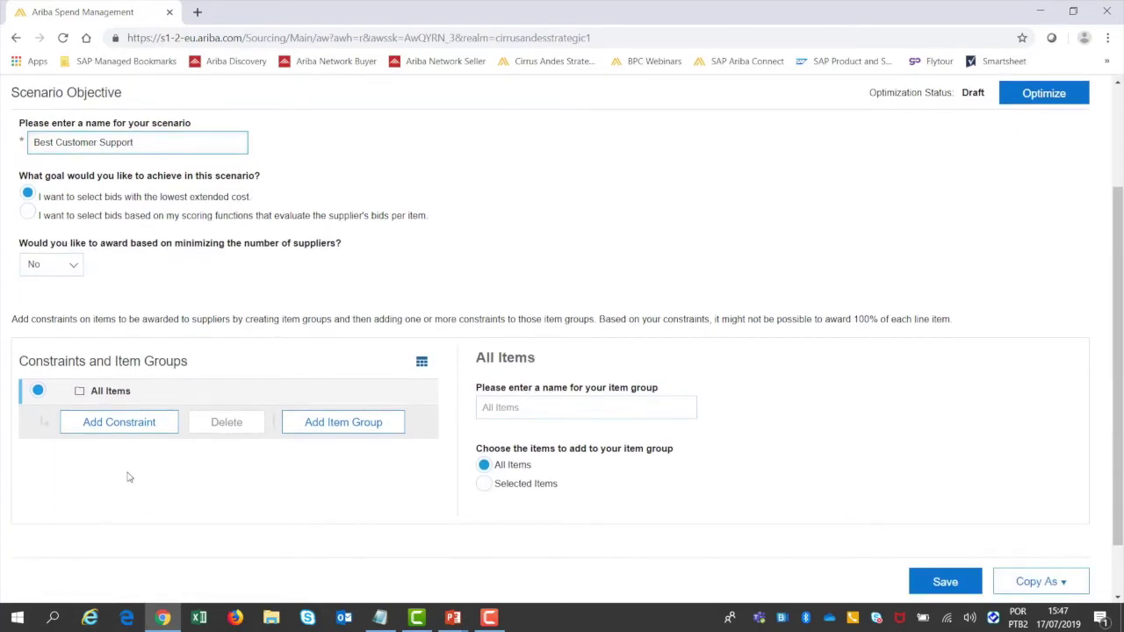
pyautogui.click(129, 428)
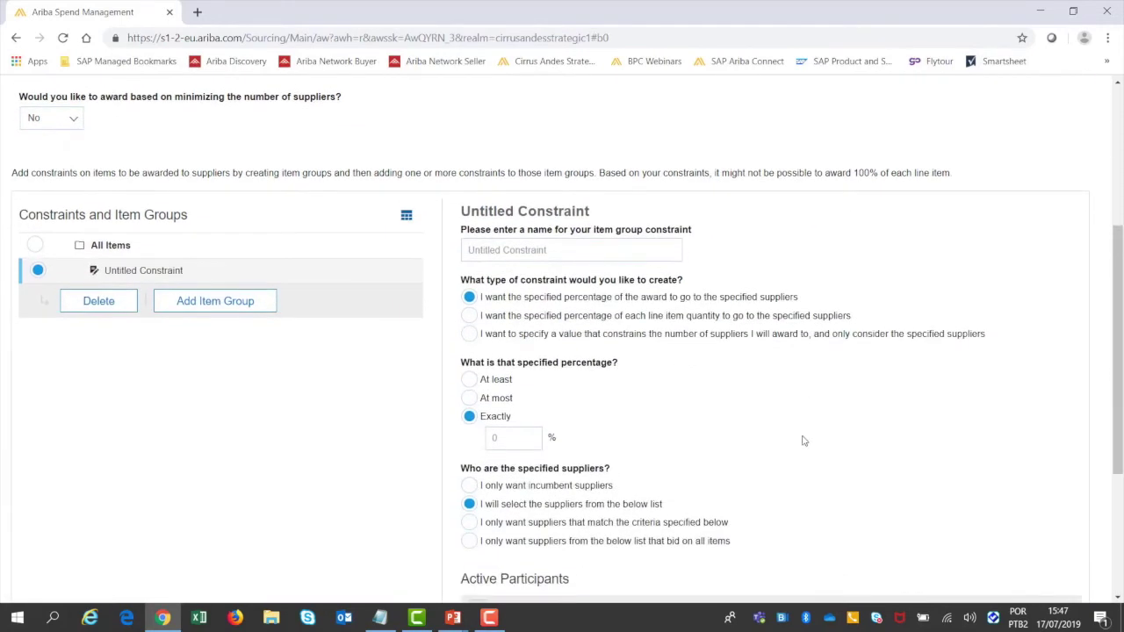
pyautogui.moveTo(548, 250); pyautogui.dragTo(430, 264)
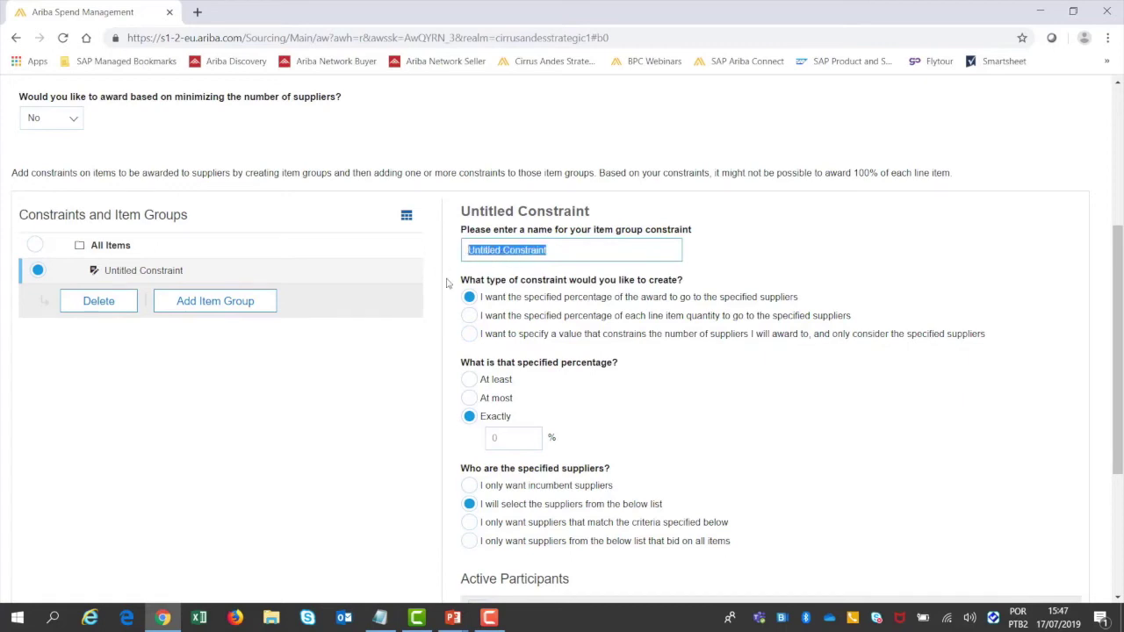
pyautogui.write('techni')
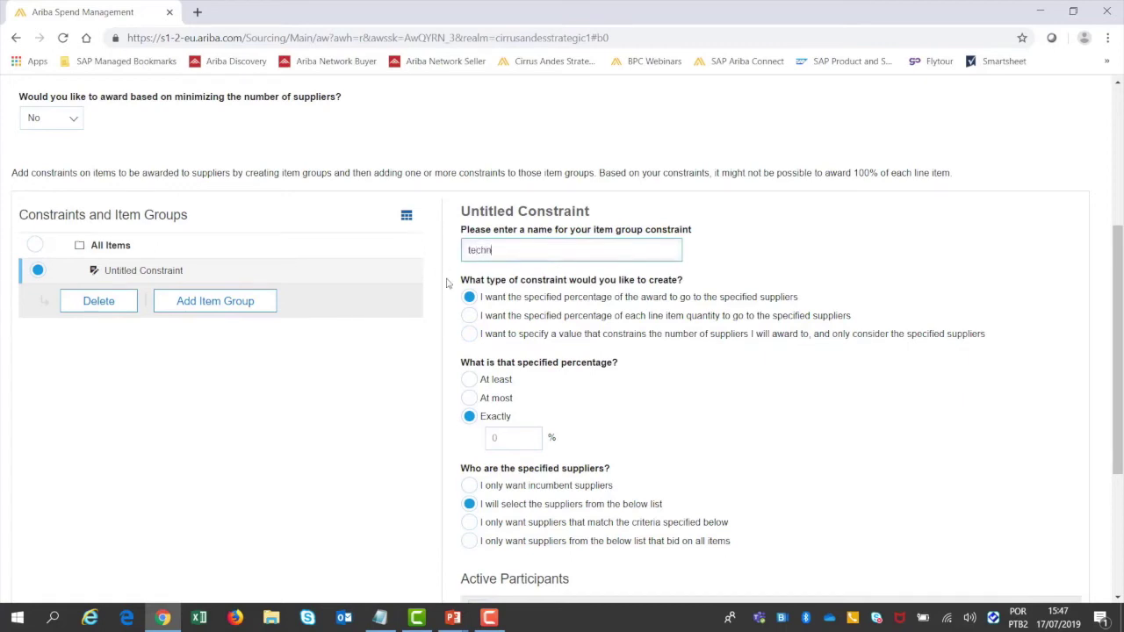
pyautogui.write('cal assitance')
pyautogui.rightClick(534, 253)
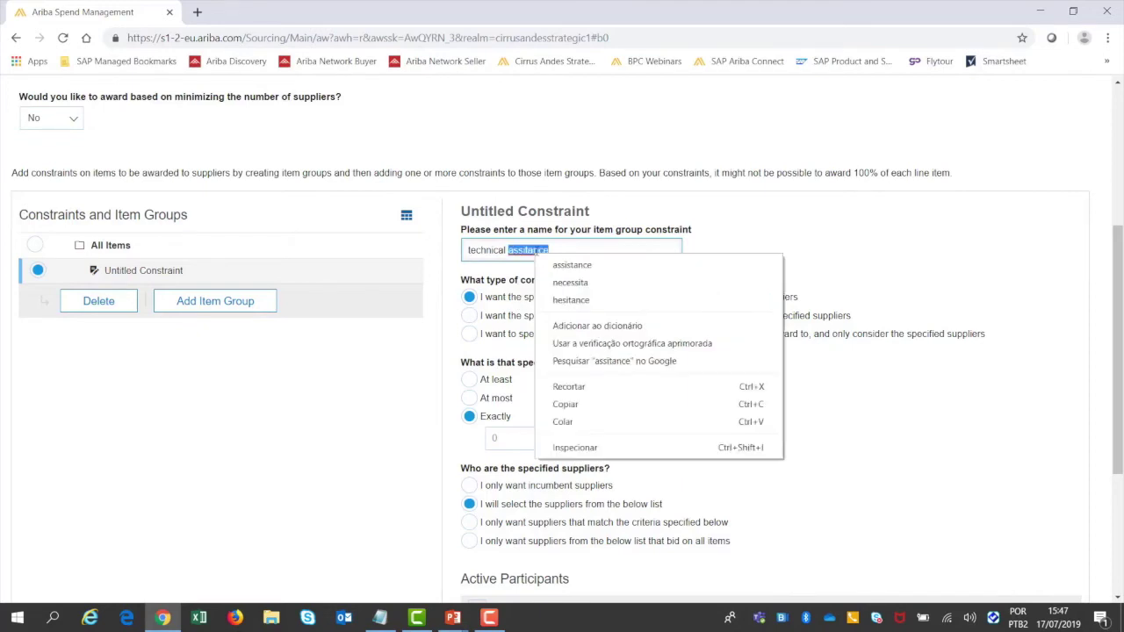
pyautogui.click(562, 265)
# Constrain the number of awarded suppliers to exactly 1, considering only suppliers that match specified criteria
pyautogui.click(469, 334)
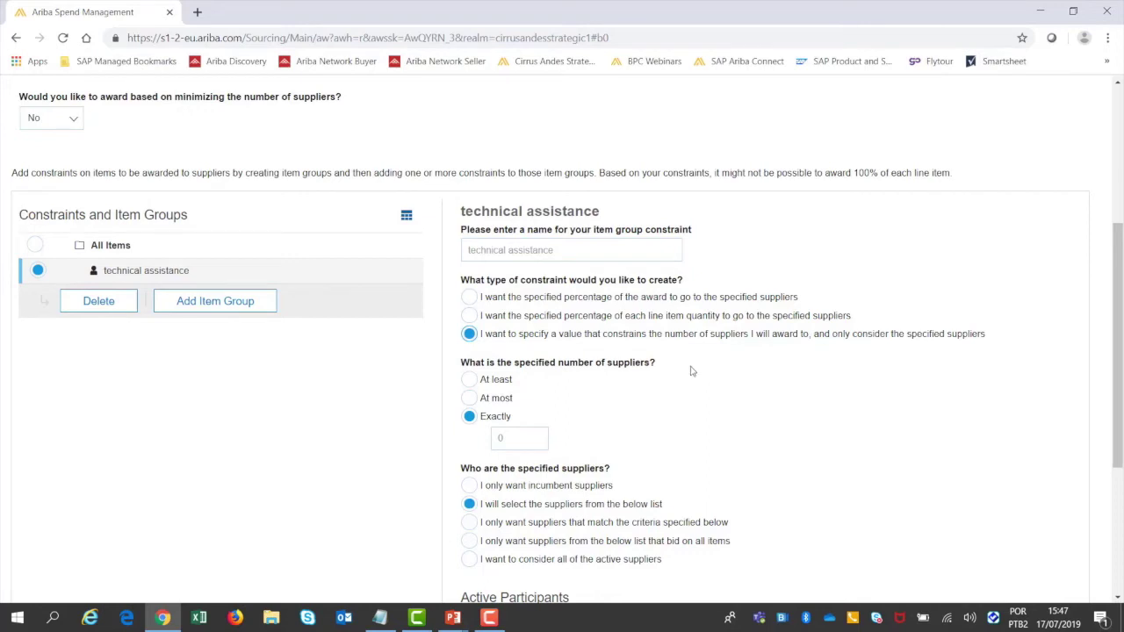
pyautogui.click(500, 436)
pyautogui.write('1')
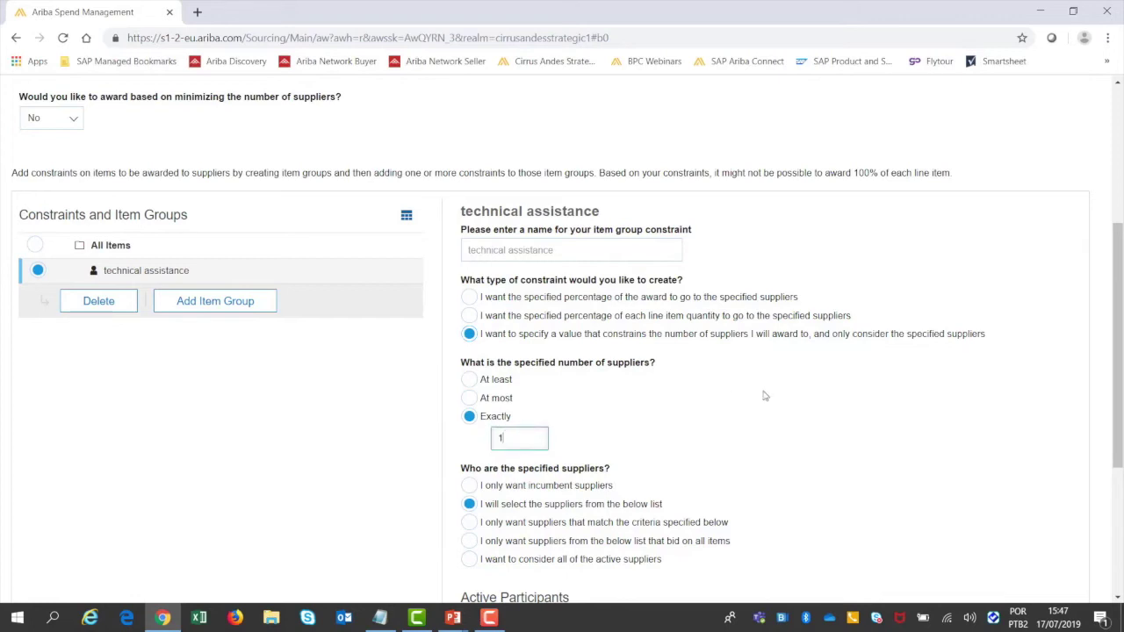
pyautogui.scroll(-2, 765, 391)
pyautogui.scroll(-1, 765, 392)
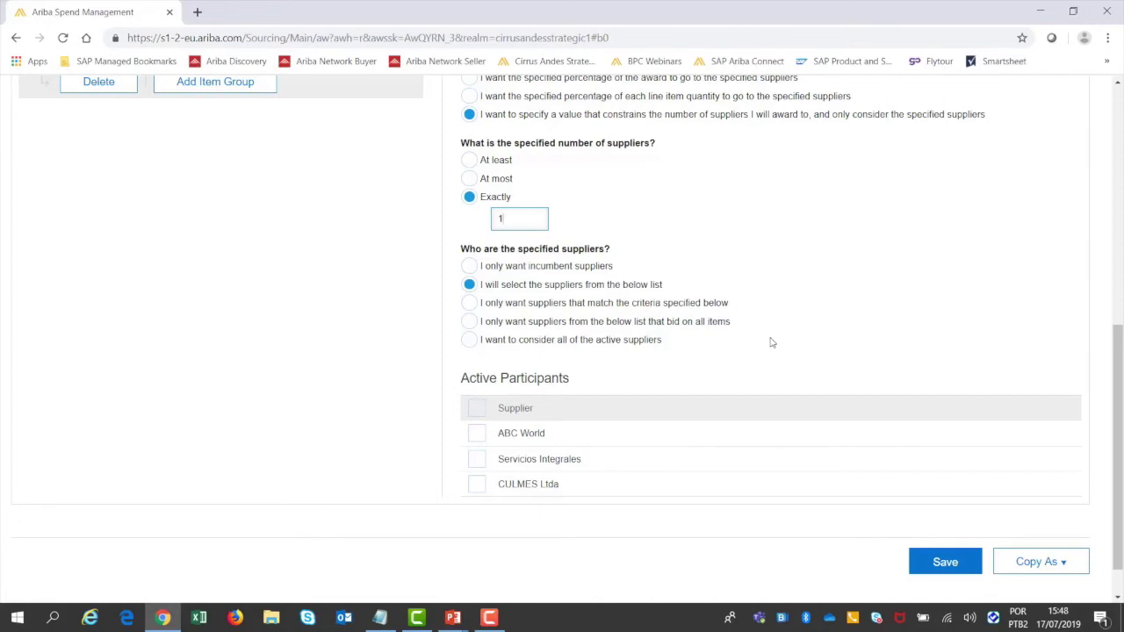
pyautogui.click(470, 303)
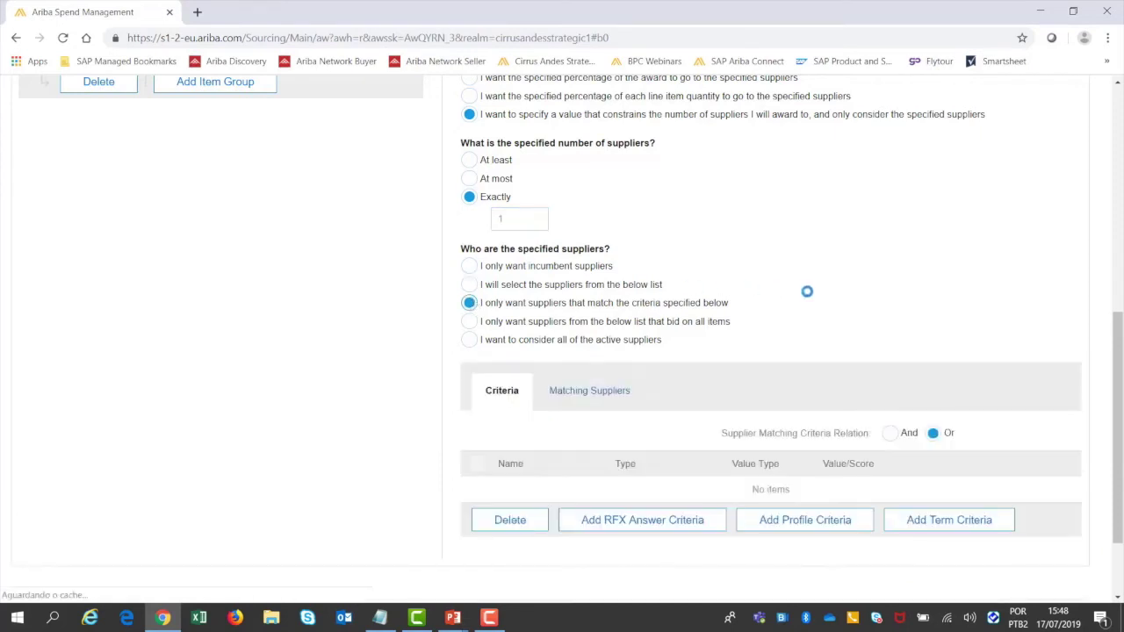
# Add the RFX answer criterion "In case of necessity, can technical assistance be contracted directly?" to the constraint
pyautogui.scroll(-1, 809, 294)
pyautogui.scroll(-1, 808, 297)
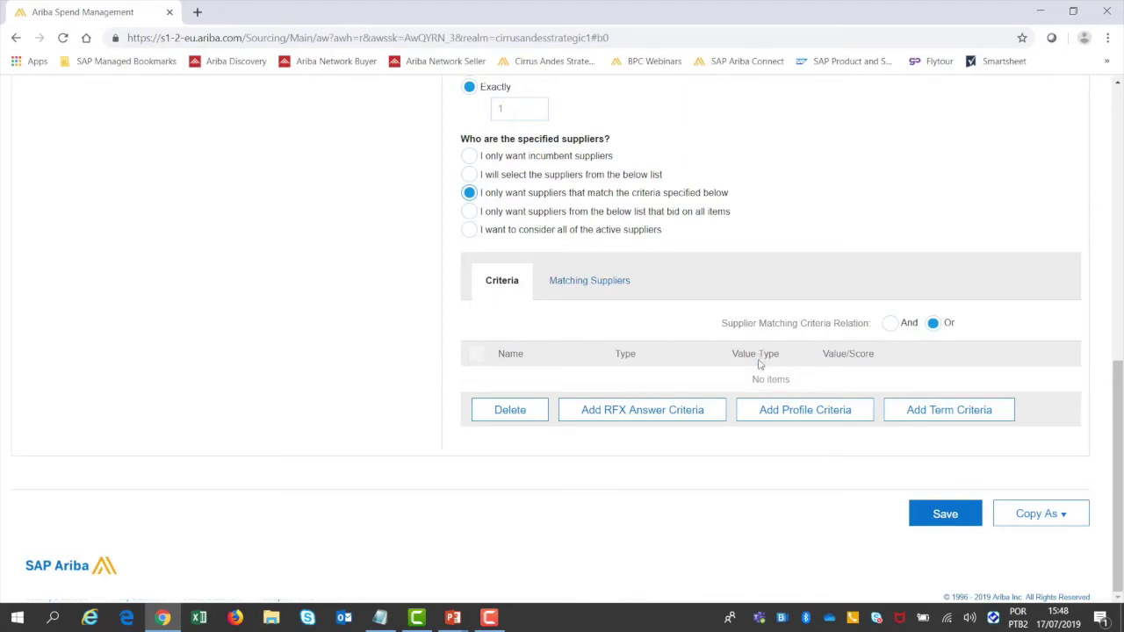
pyautogui.click(645, 418)
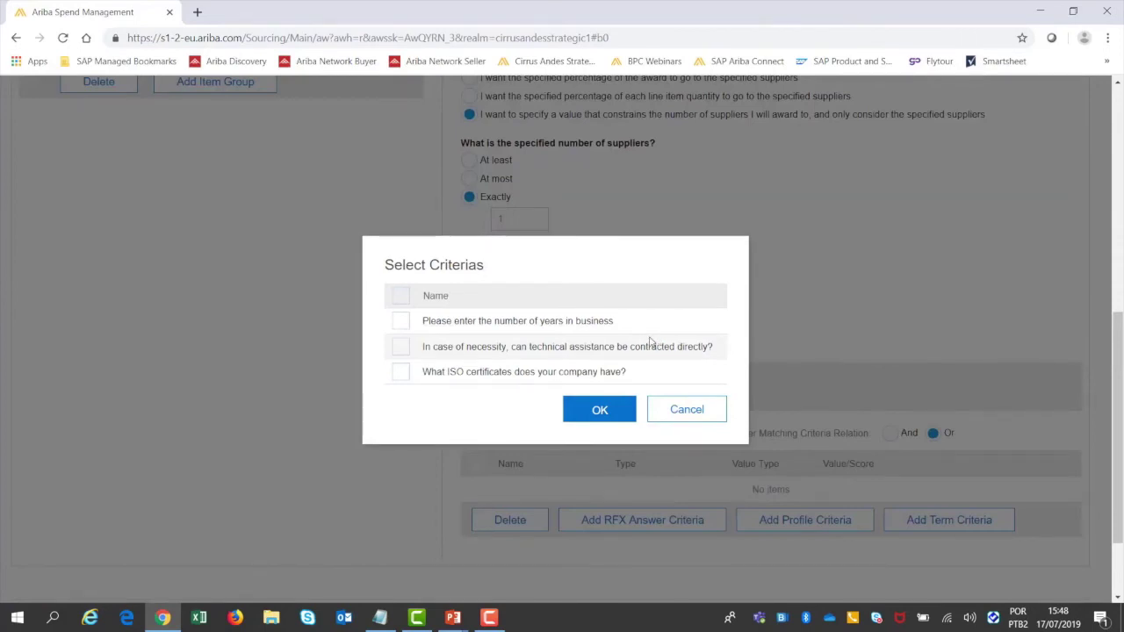
pyautogui.click(399, 349)
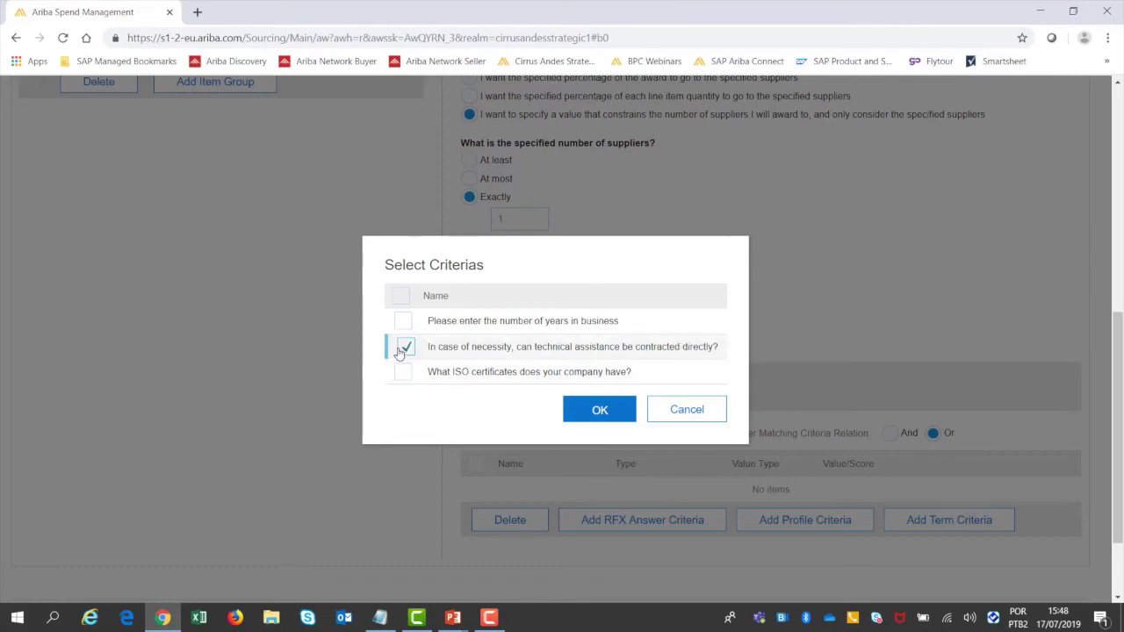
pyautogui.click(601, 415)
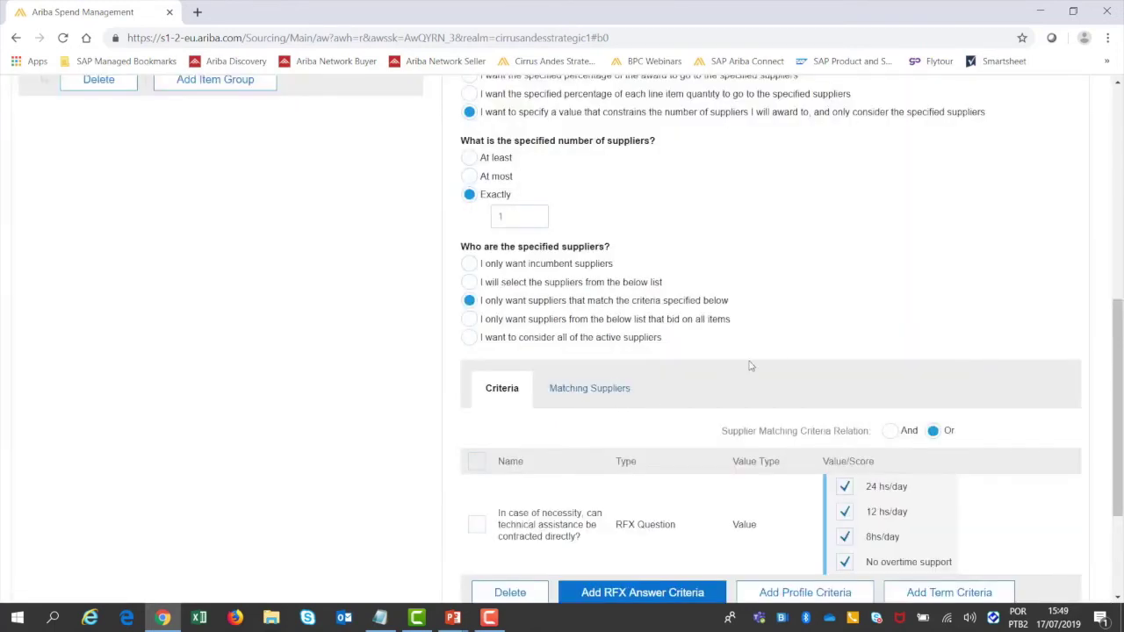
# Accept only the 24 hs/day answer for the technical assistance criterion and set the supplier matching criteria relation to And
pyautogui.scroll(-3, 773, 351)
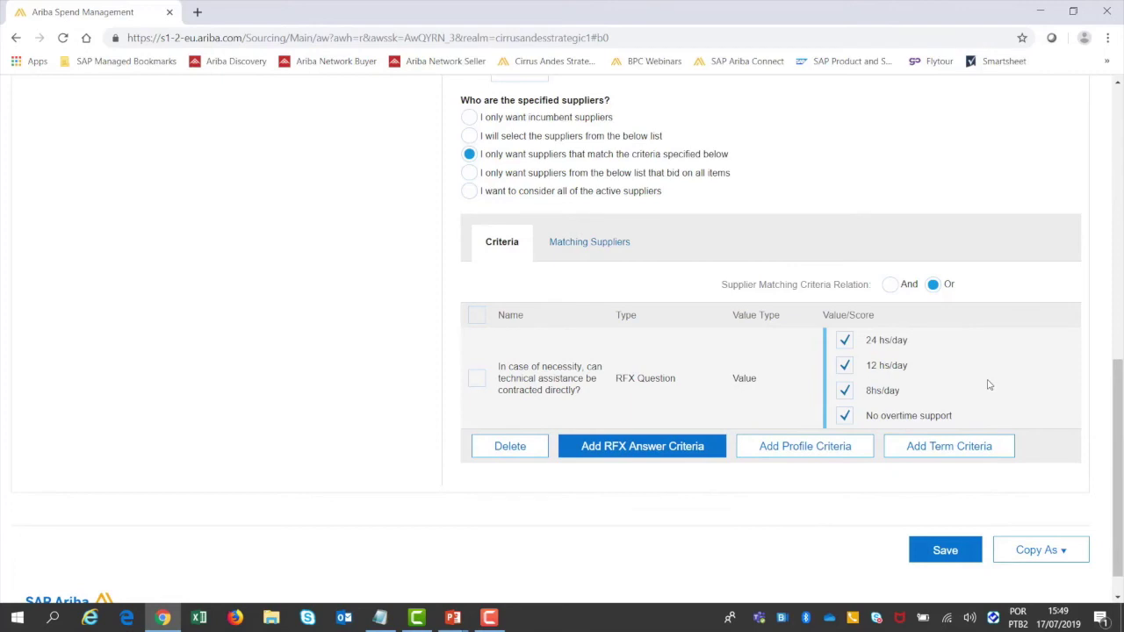
pyautogui.click(845, 367)
pyautogui.click(845, 391)
pyautogui.click(846, 416)
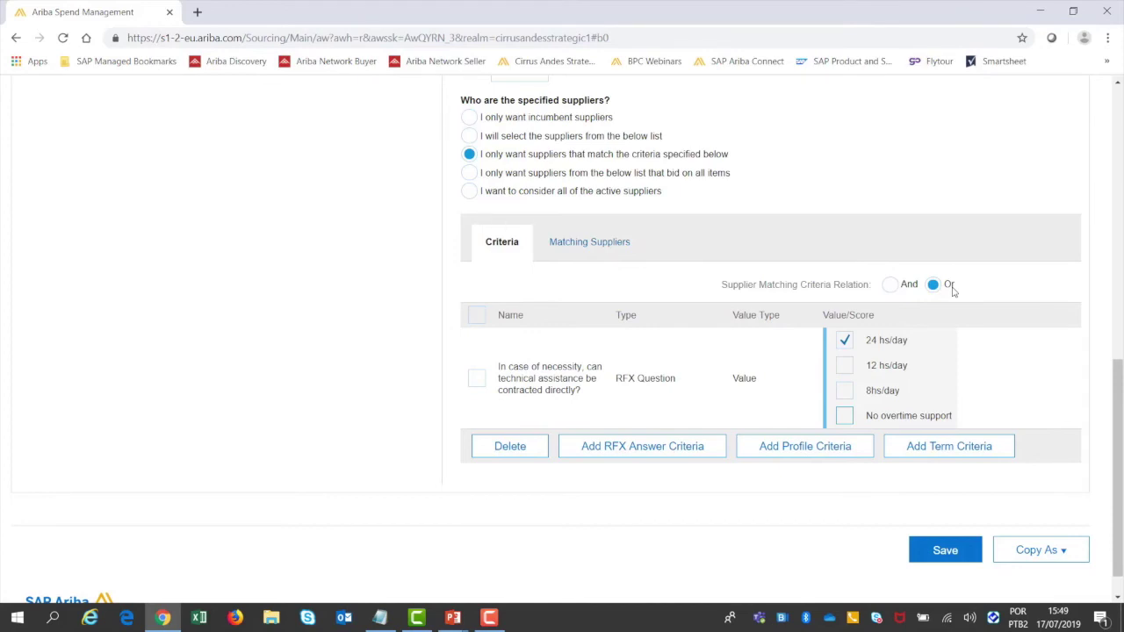
pyautogui.click(890, 285)
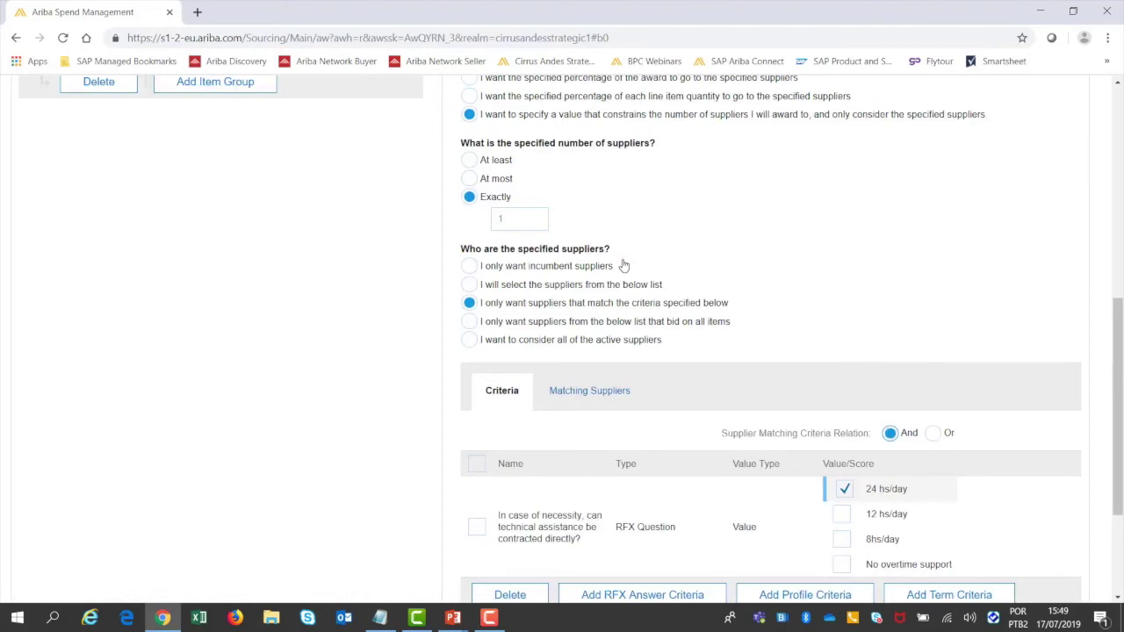
# Check which suppliers match the constraint's criteria
pyautogui.click(602, 396)
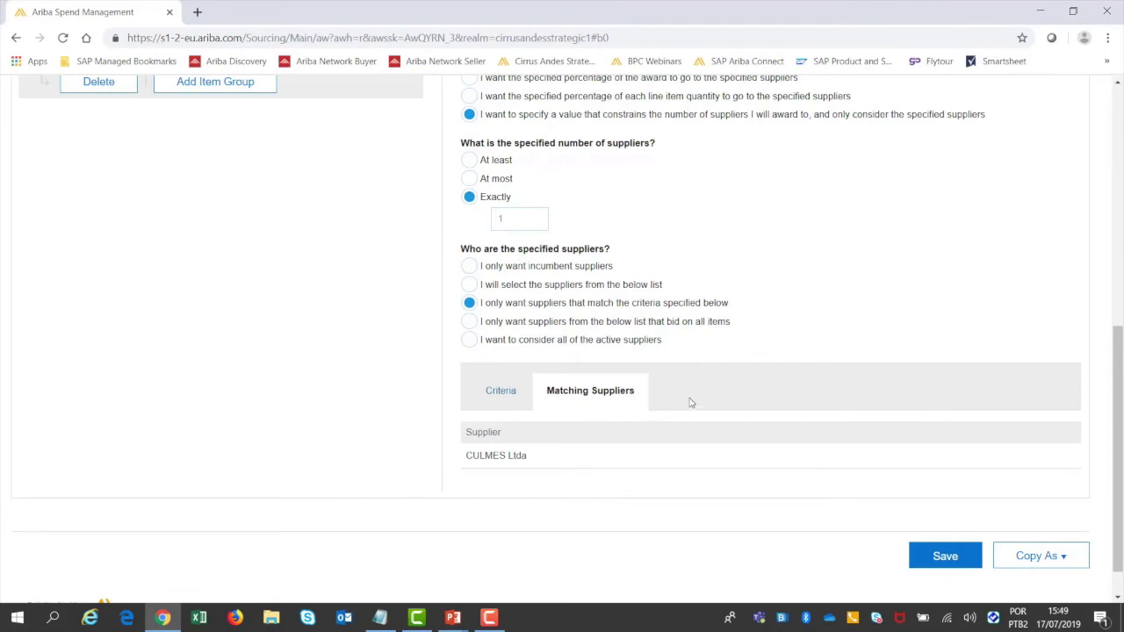
pyautogui.scroll(6, 866, 358)
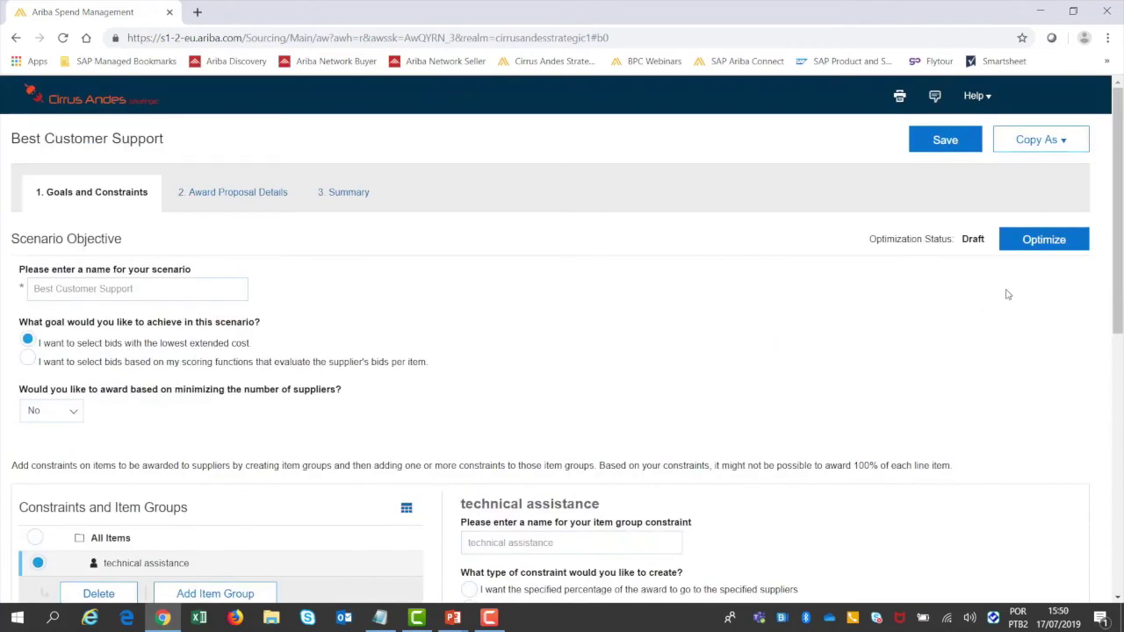
# Optimize the Best Customer Support scenario and return to the list of scenarios
pyautogui.click(1049, 237)
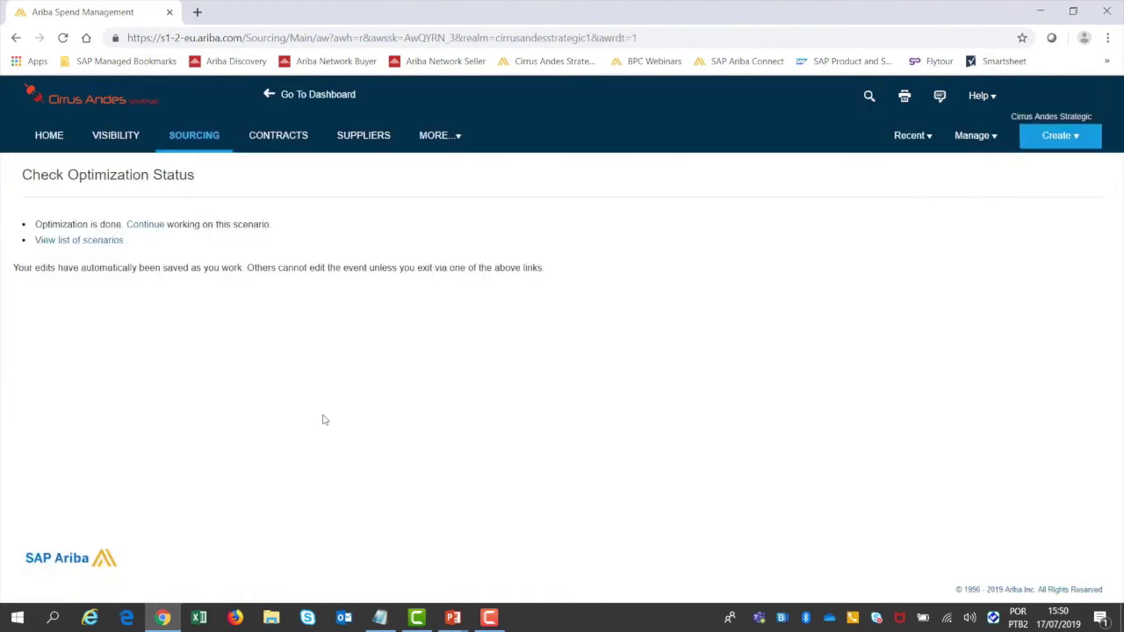
pyautogui.click(90, 244)
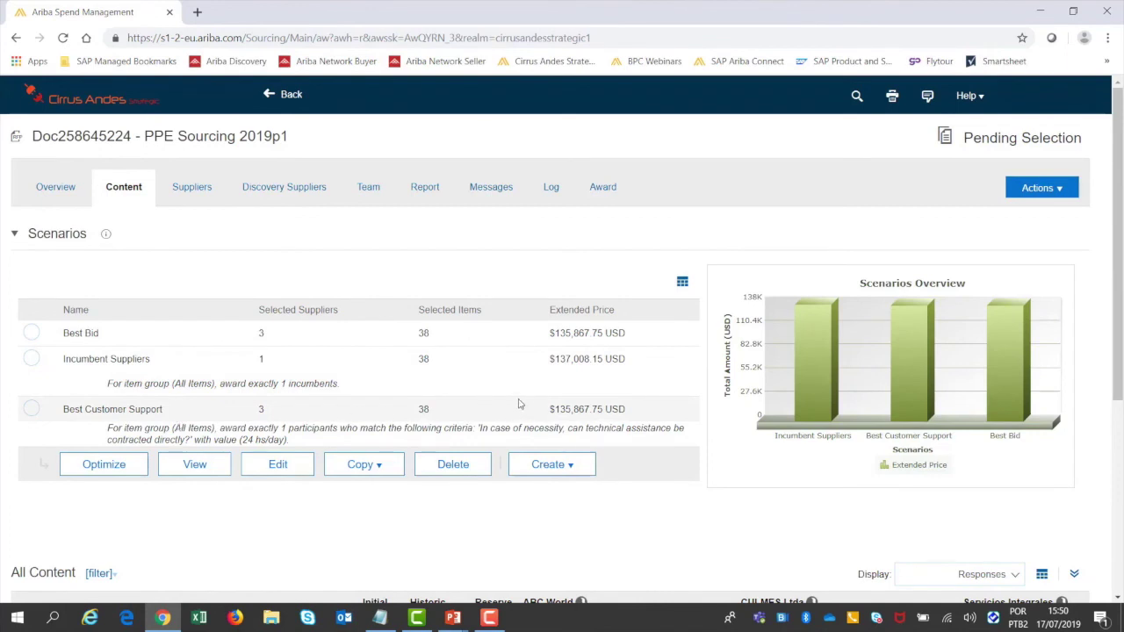
# Examine the Best Customer Support scenario's selected bids per item and the suppliers' technical assistance answers, and switch to the presentation's Additional Resources slide
pyautogui.click(32, 409)
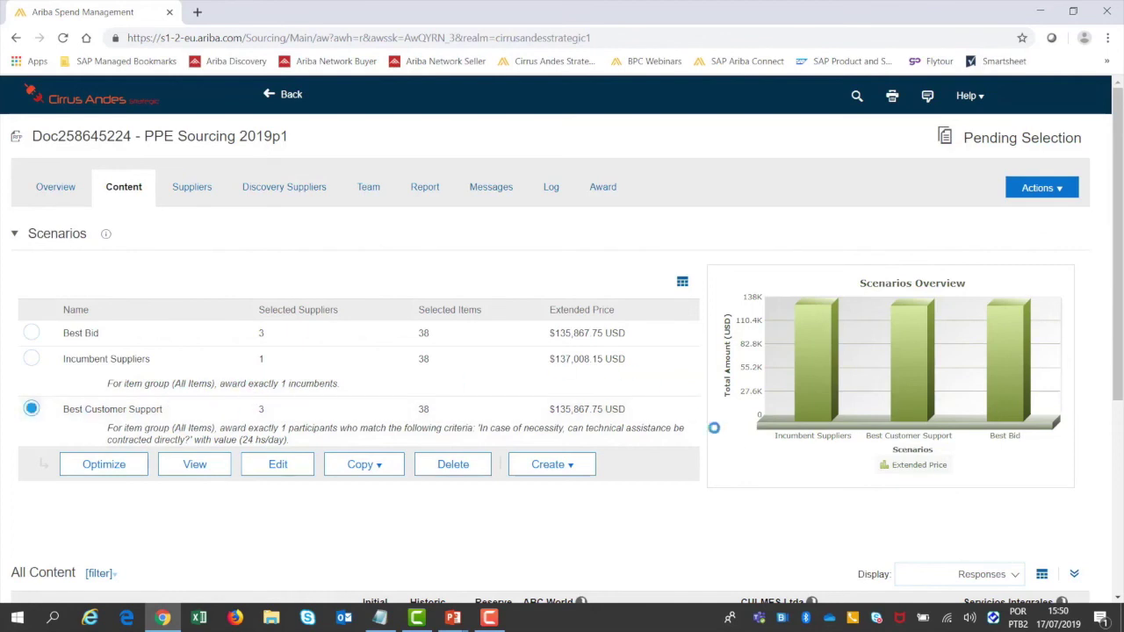
pyautogui.scroll(-1, 742, 399)
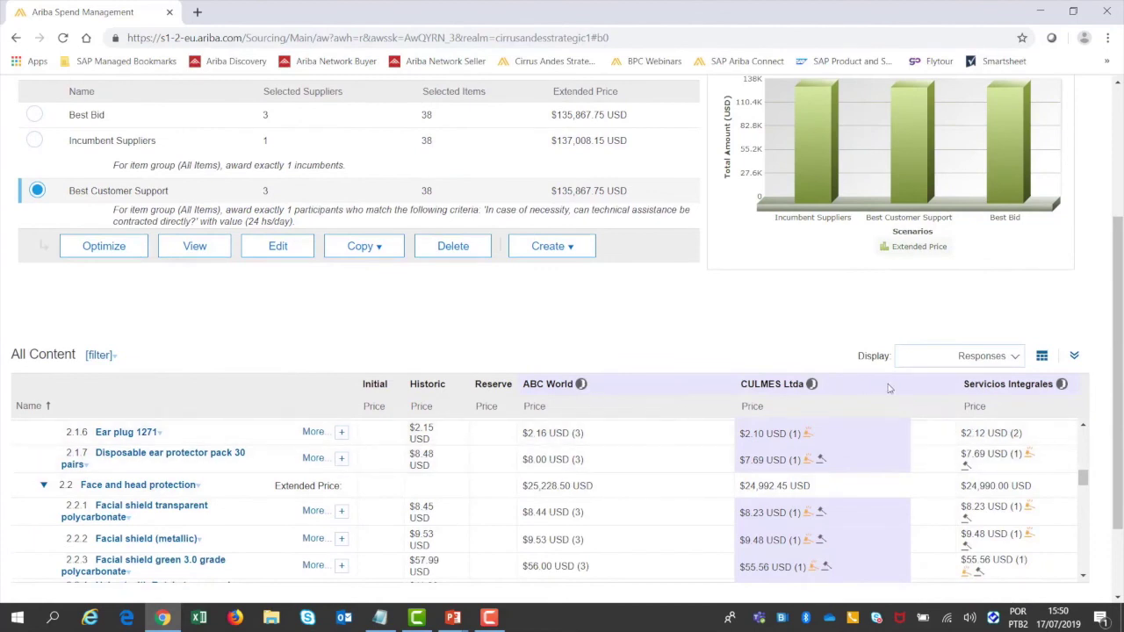
pyautogui.scroll(-2, 863, 430)
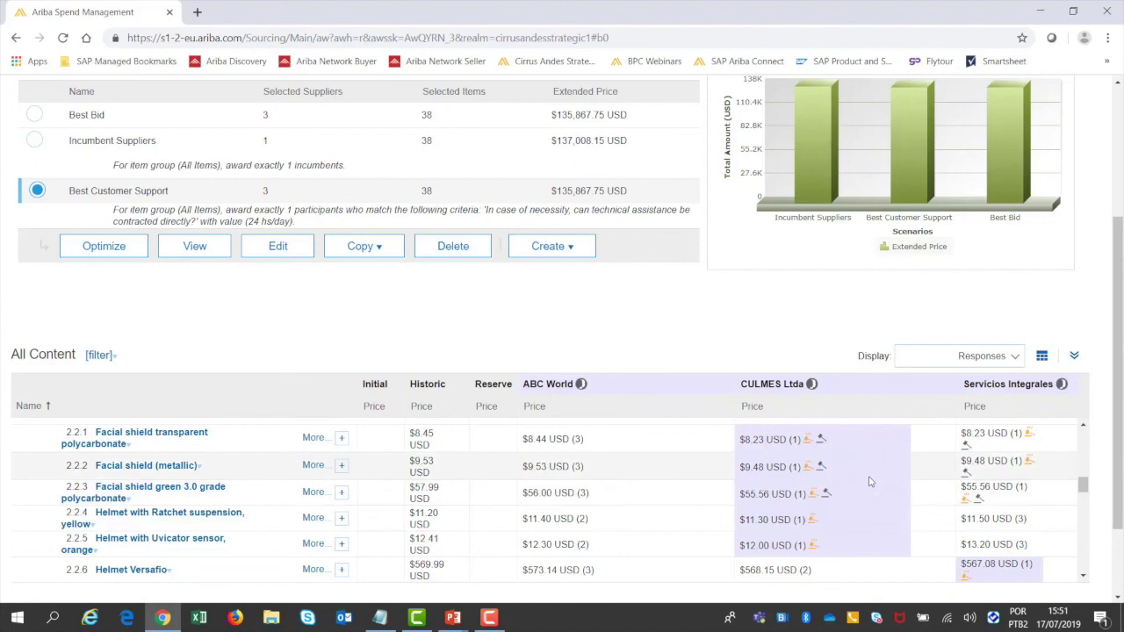
pyautogui.scroll(10, 869, 481)
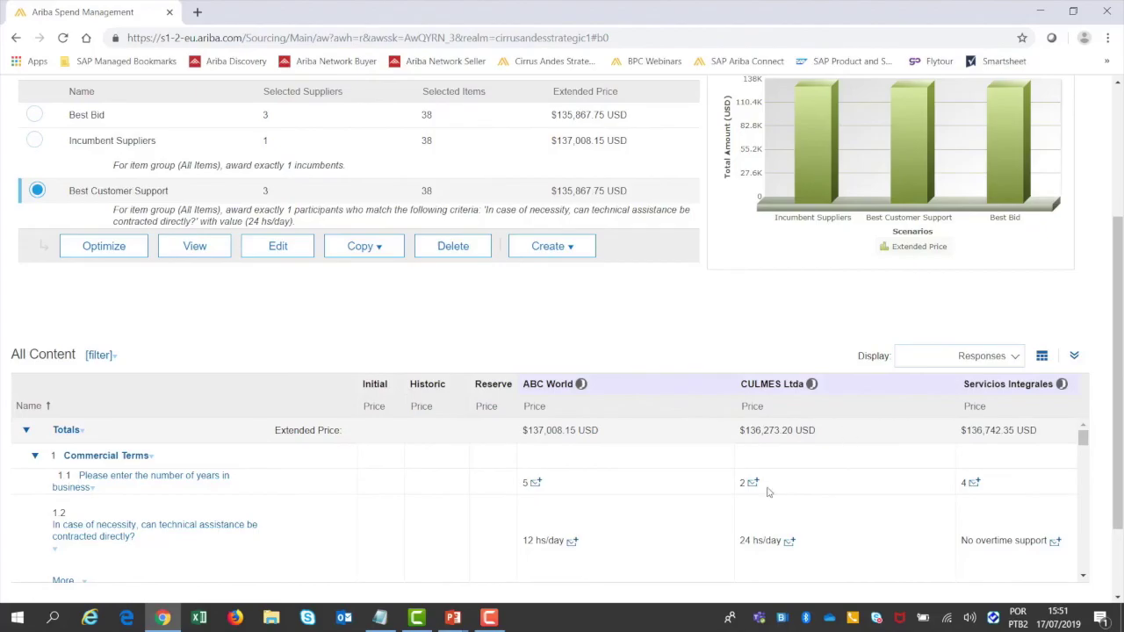
pyautogui.hotkey('alt', 'Tab')
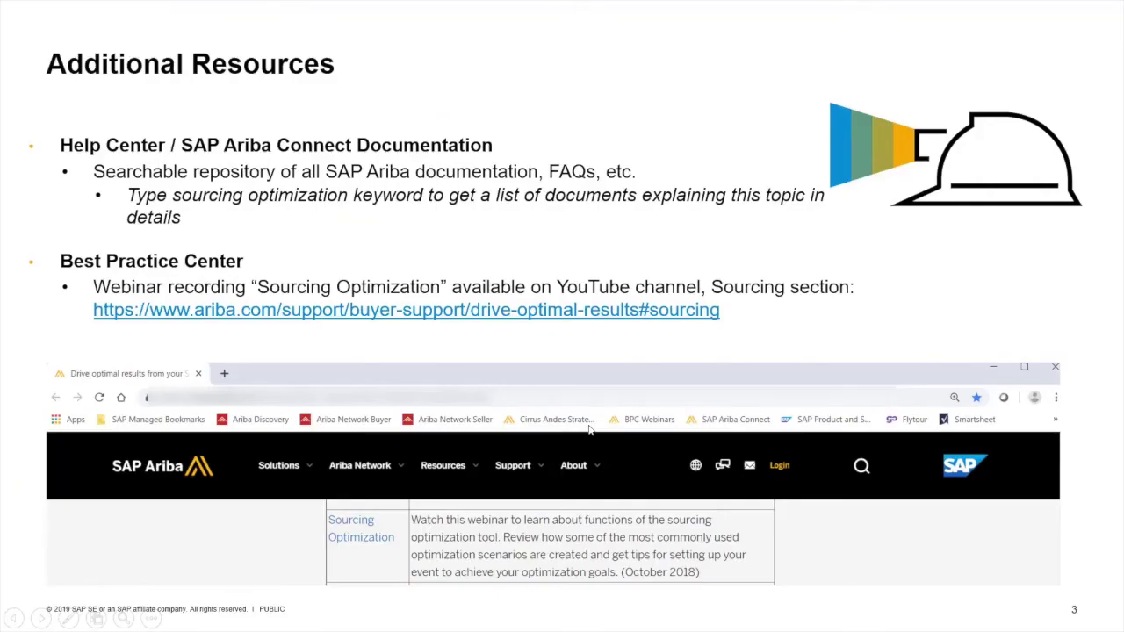